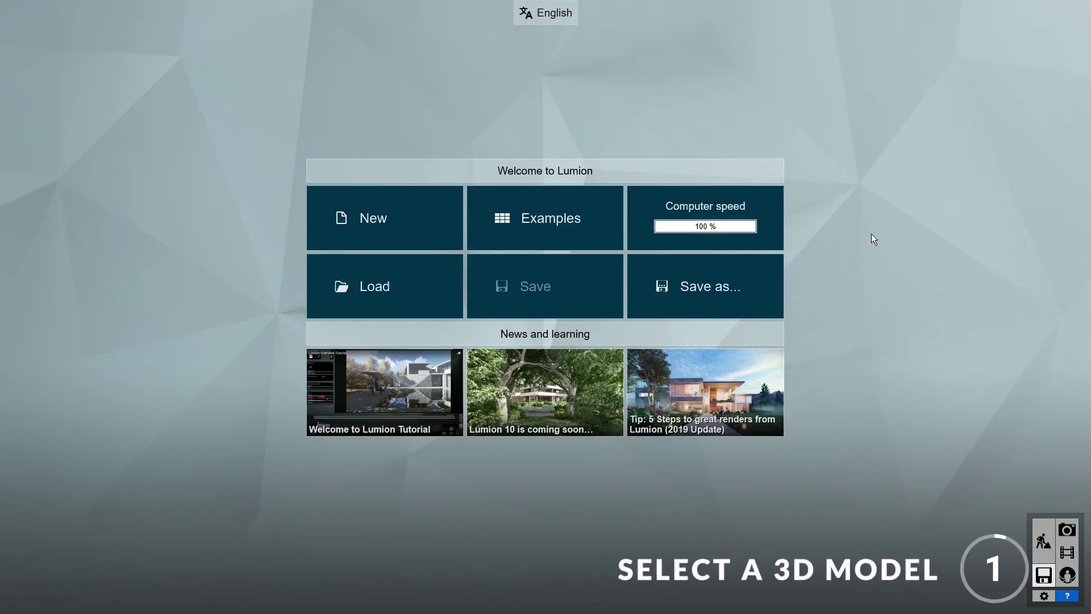
Step: Create a new project importing My Project.skp into the Suburban Environment template
click(389, 213)
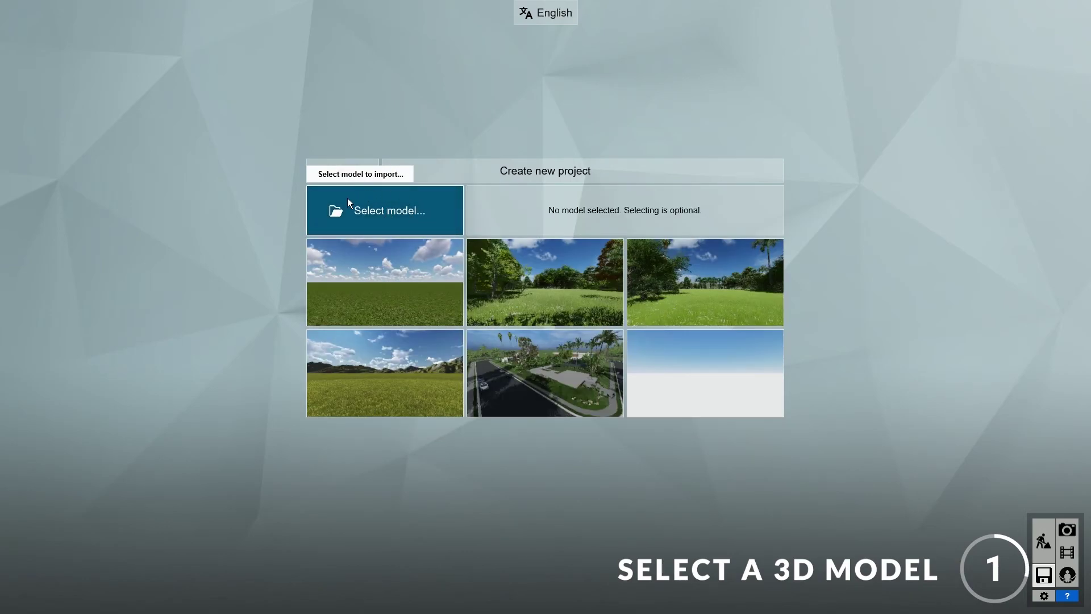
click(417, 209)
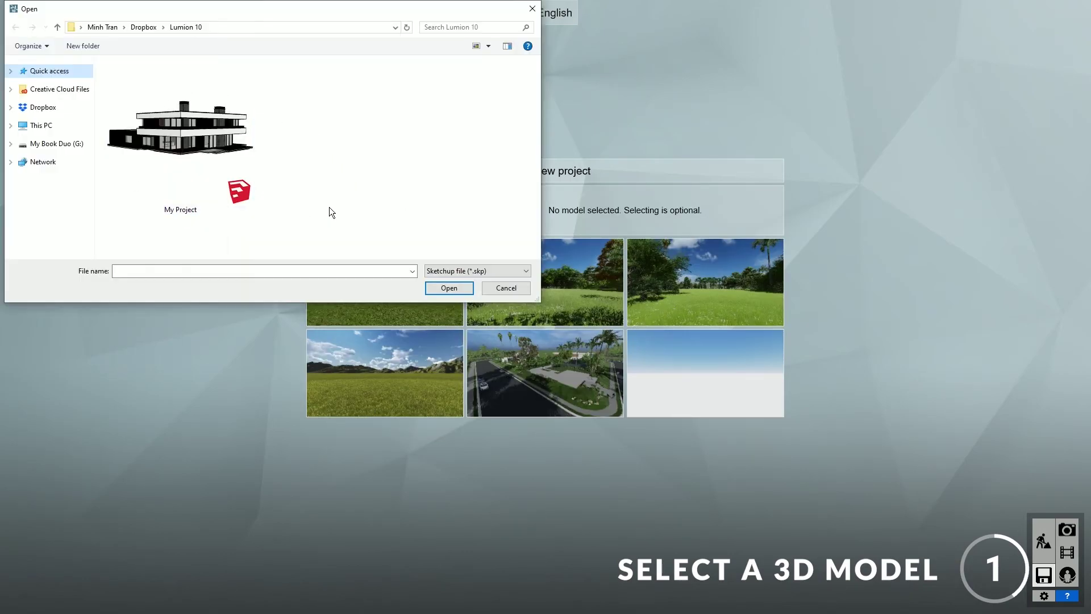
click(465, 269)
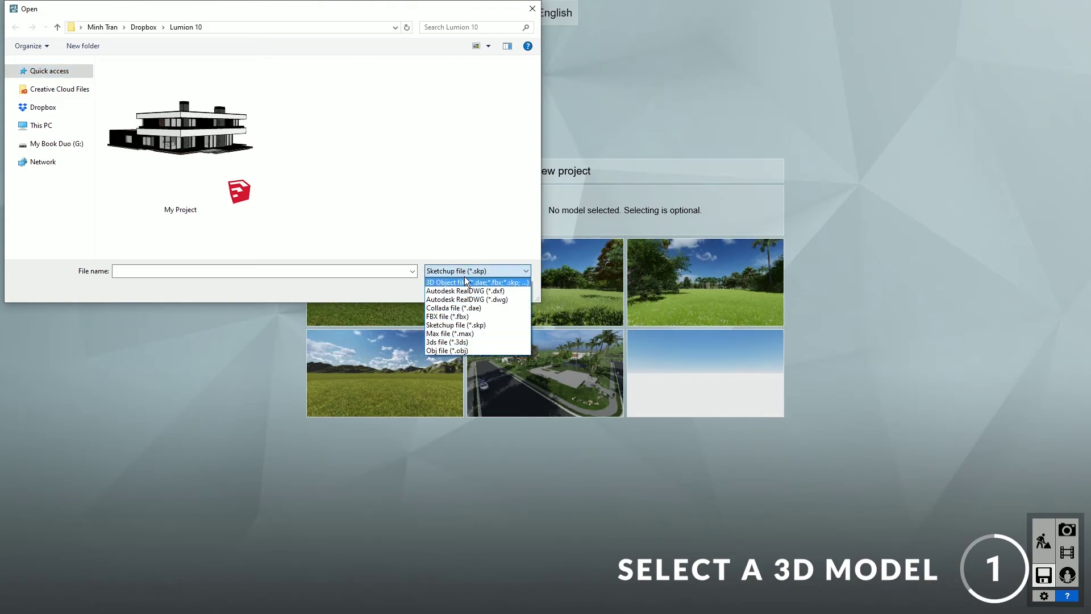
click(464, 269)
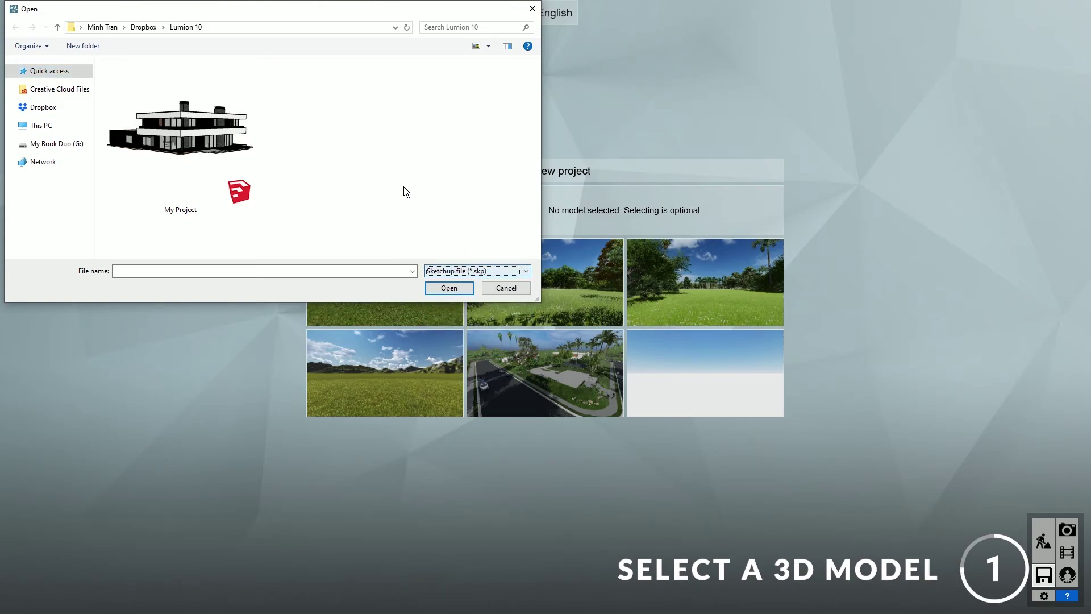
click(214, 146)
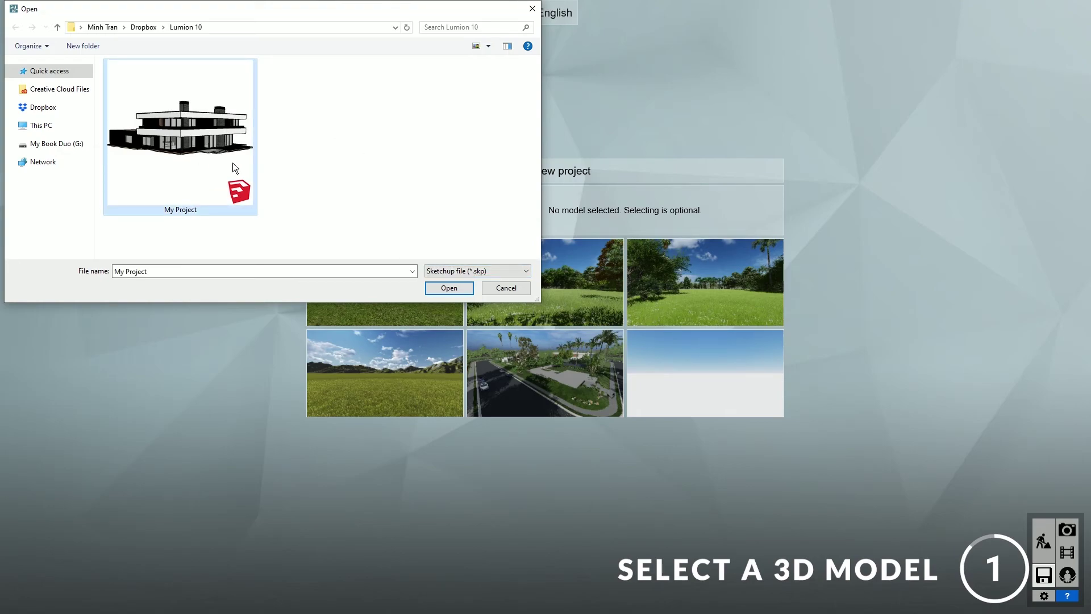
click(458, 290)
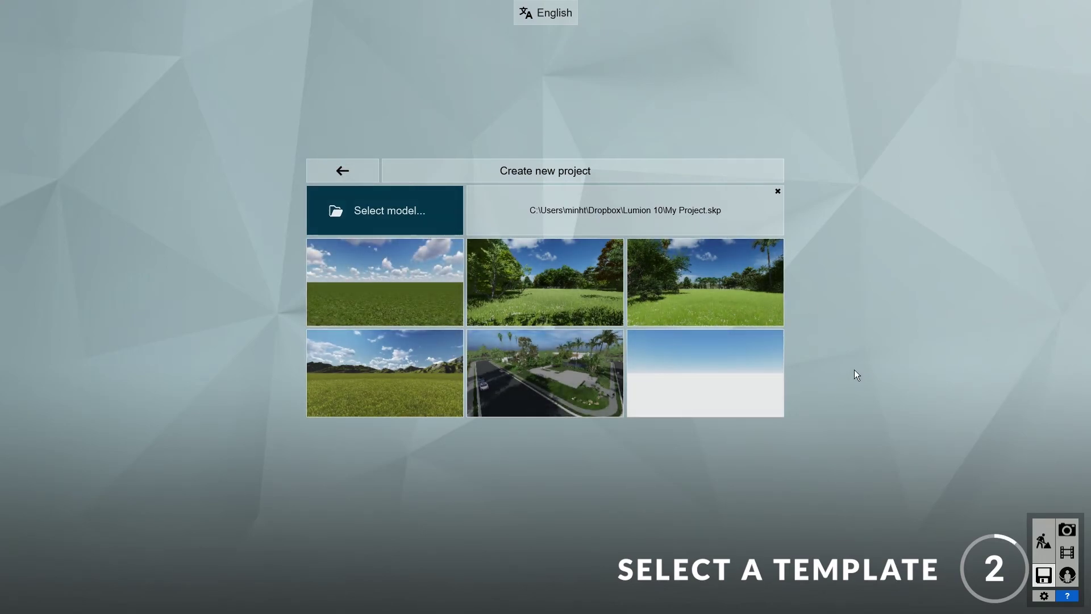
click(571, 375)
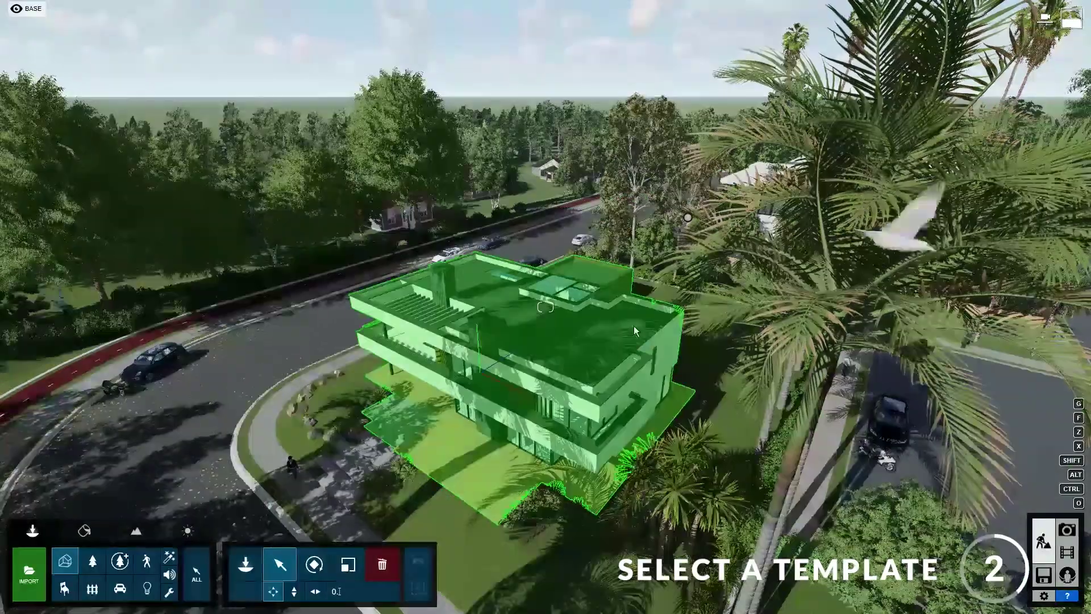
Step: Drop the view to ground level facing the house, then move it back and undo
right_drag(545, 307, 545, 307)
right_drag(482, 377, 482, 378)
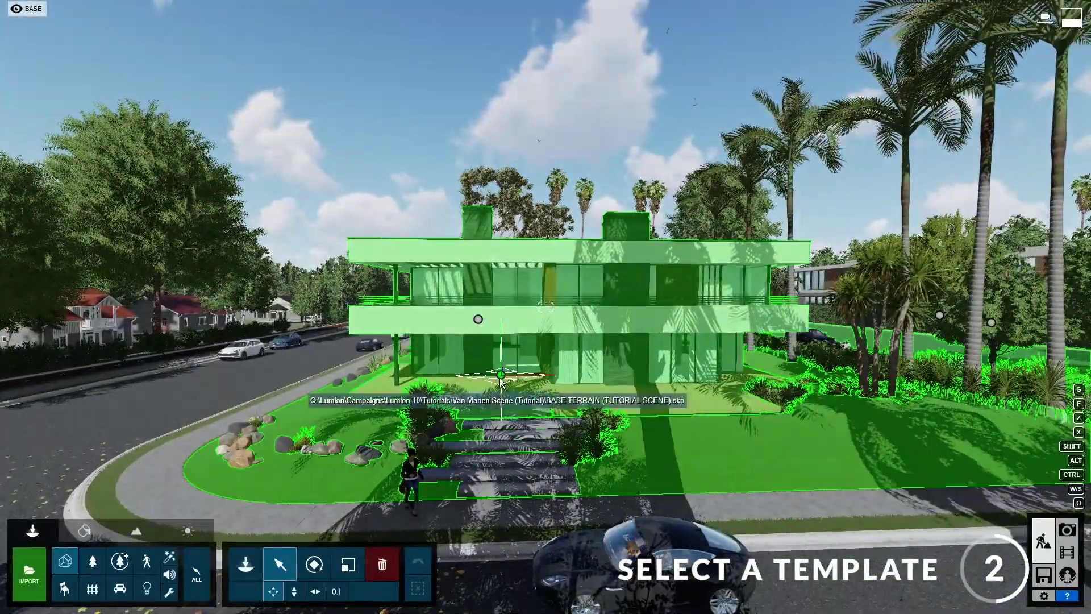
click(506, 377)
mouse_move(509, 380)
mouse_down()
mouse_move(584, 372)
mouse_move(457, 364)
mouse_move(514, 348)
mouse_move(589, 362)
mouse_move(502, 364)
mouse_up()
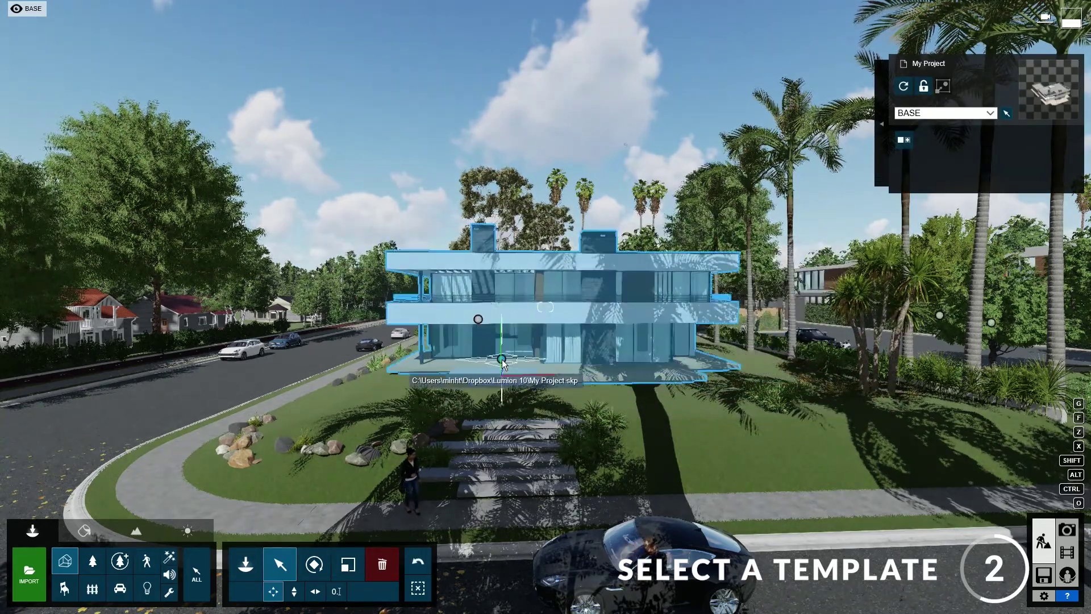
click(420, 565)
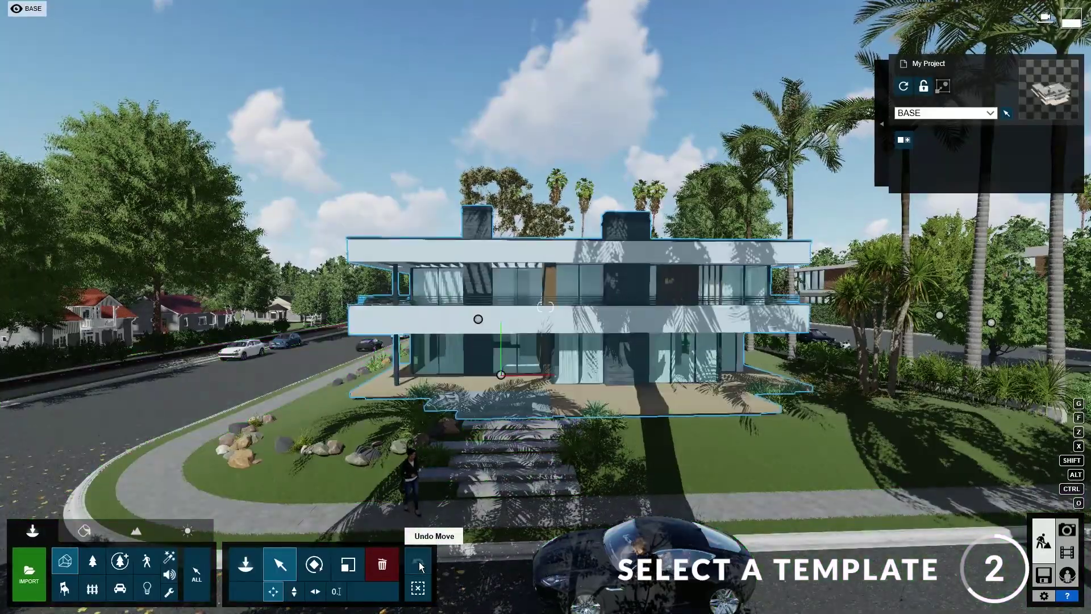
Step: Orbit around the house to a side-on view framed from the street
right_drag(546, 307, 341, 307)
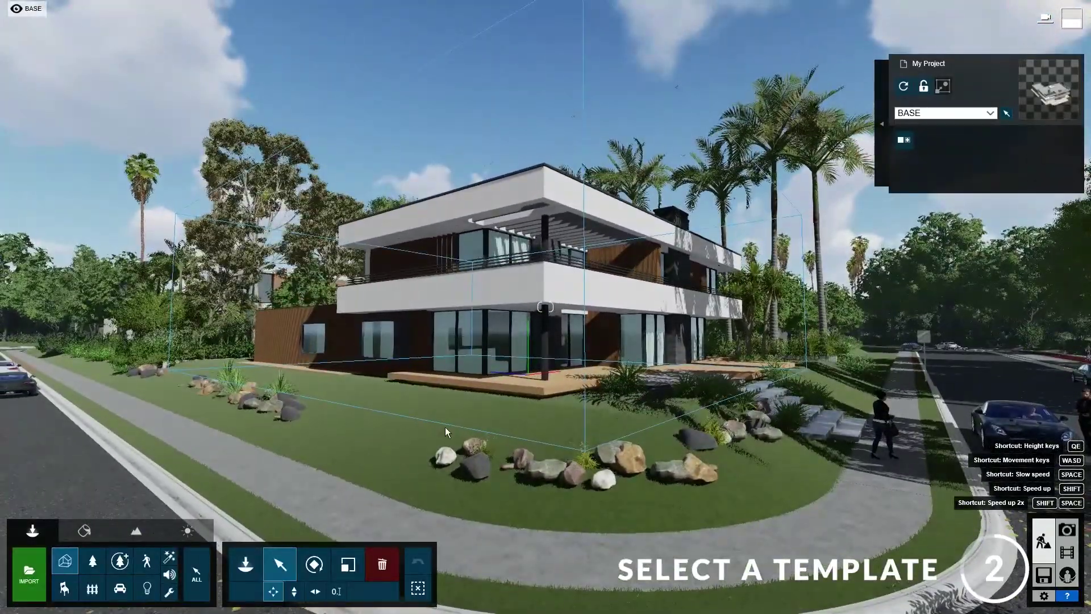
click(623, 216)
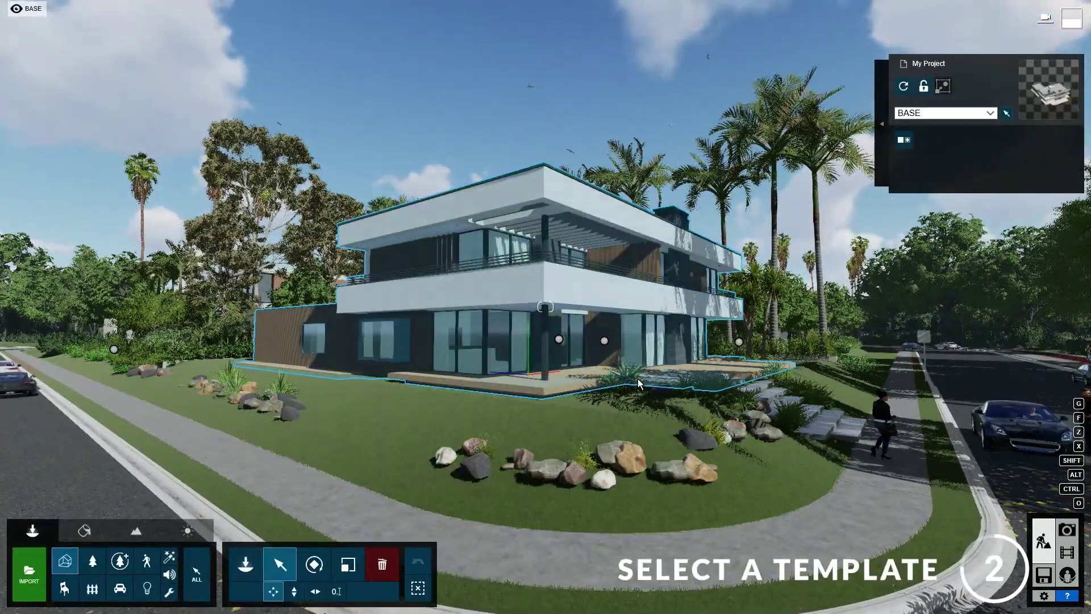
right_drag(638, 384, 513, 384)
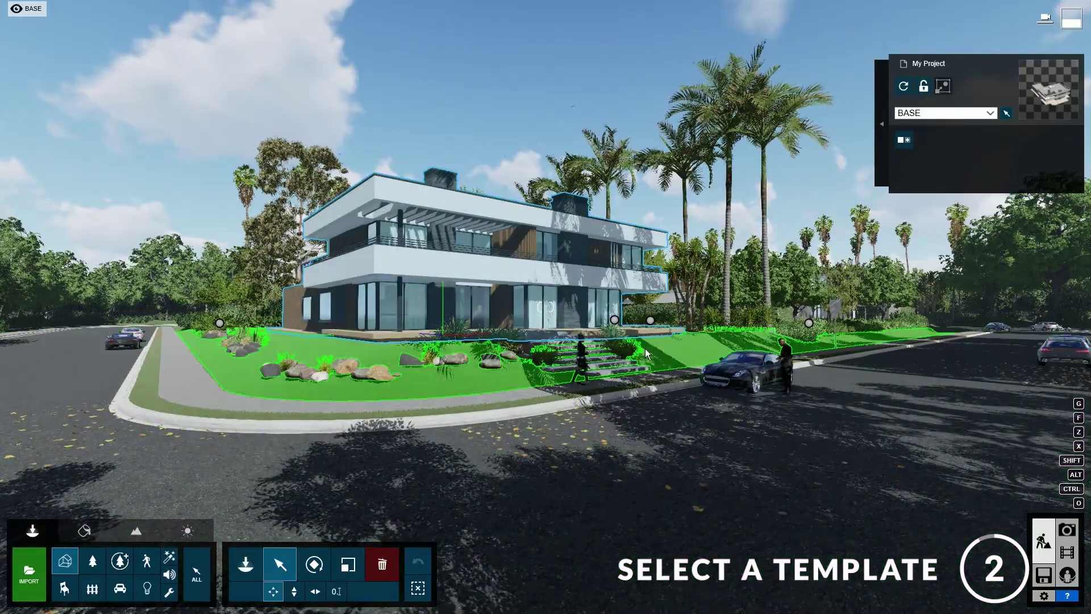
mouse_move(646, 349)
right_down()
mouse_move(623, 353)
mouse_move(637, 356)
mouse_move(634, 342)
mouse_move(646, 353)
right_up()
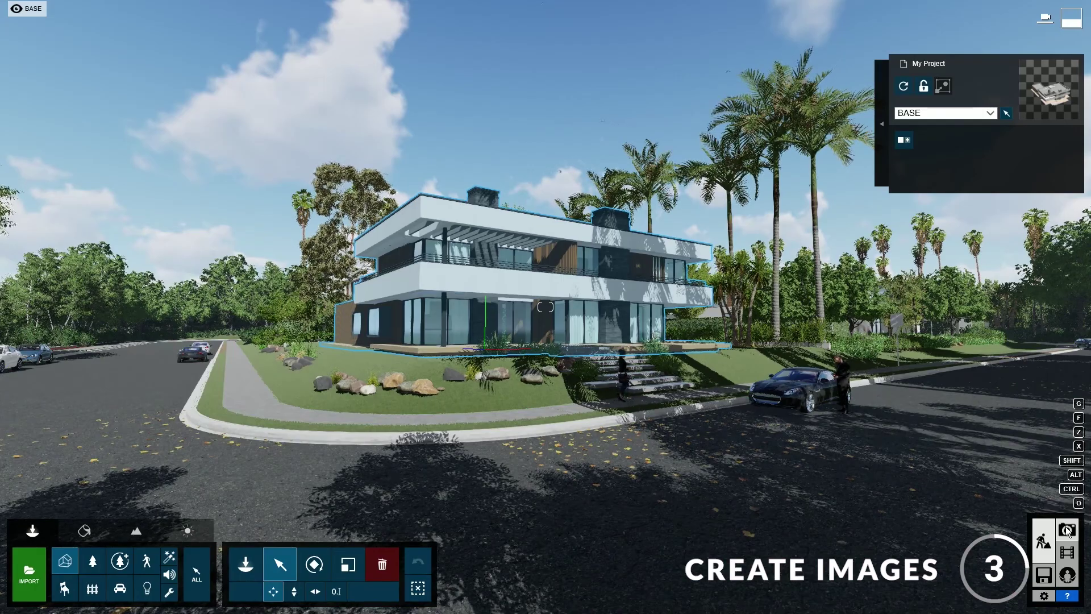
Step: In Photo mode, review the saved camera views of photos 1 to 4
click(1068, 532)
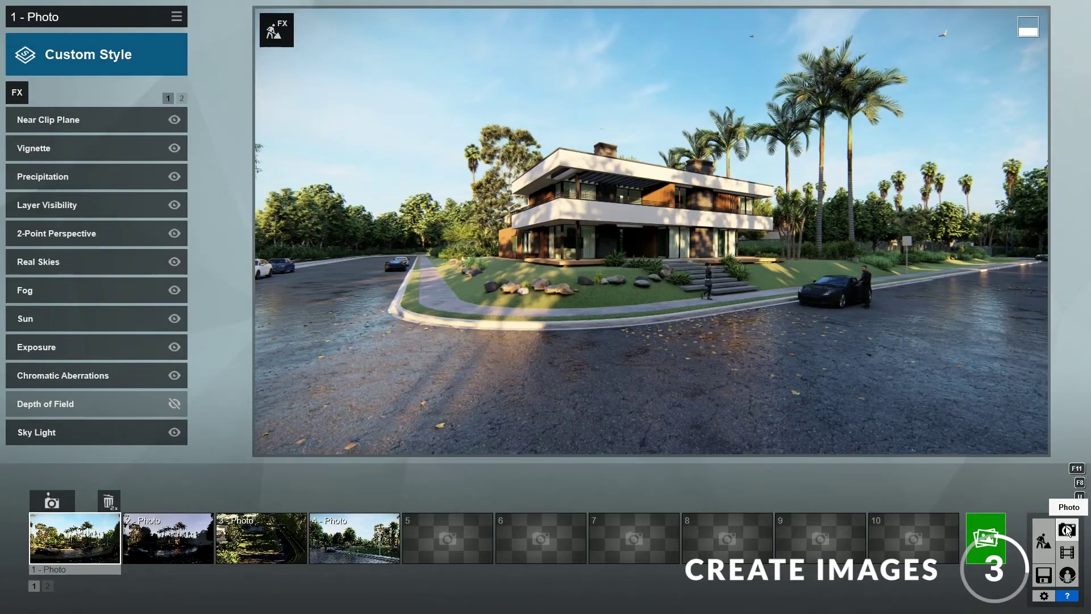
click(66, 544)
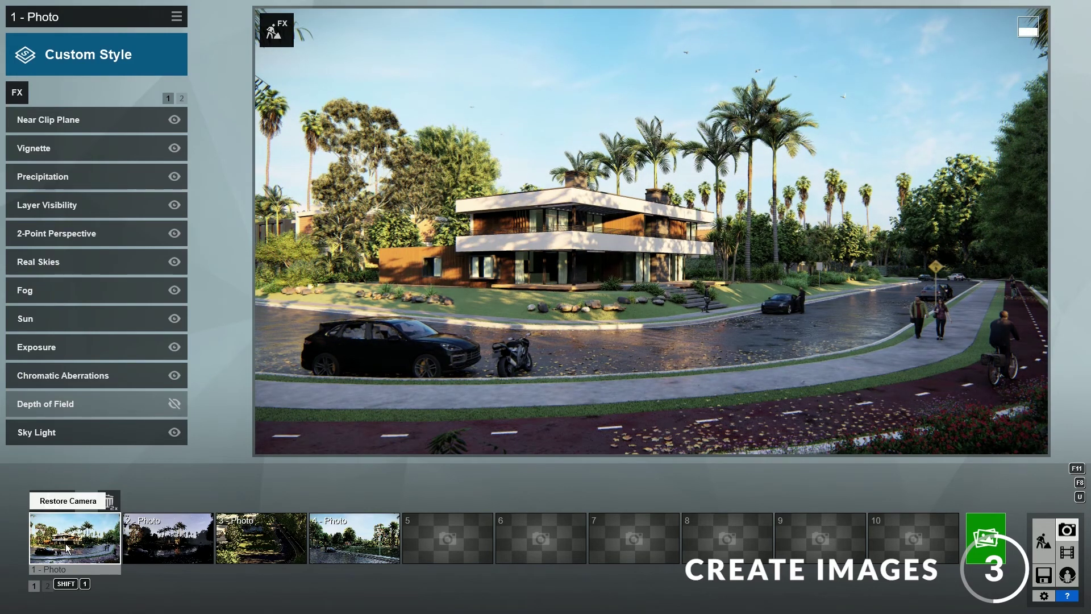
click(147, 551)
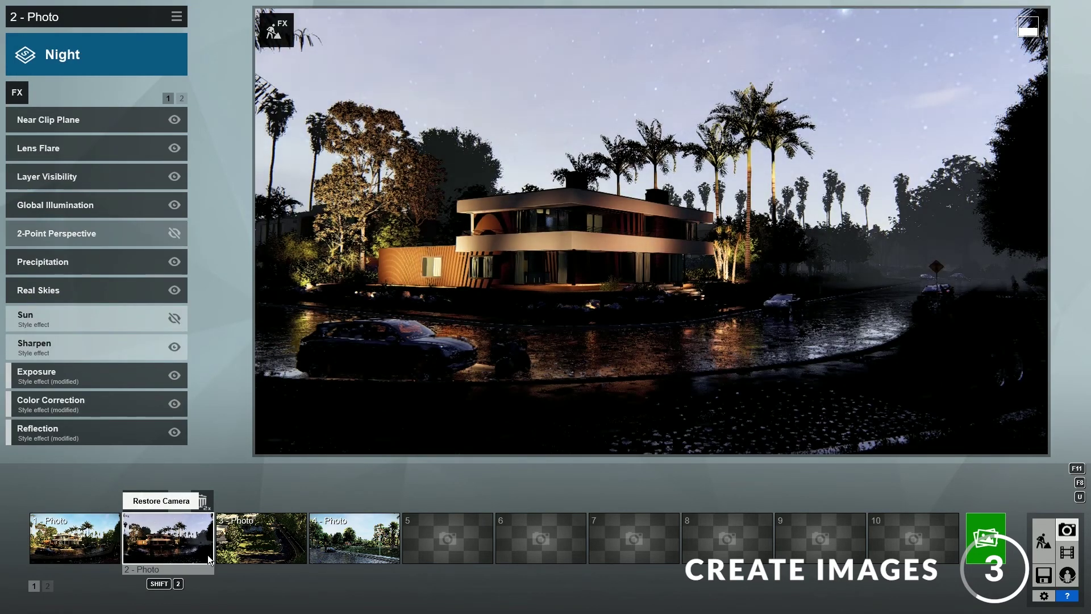
click(252, 551)
click(329, 544)
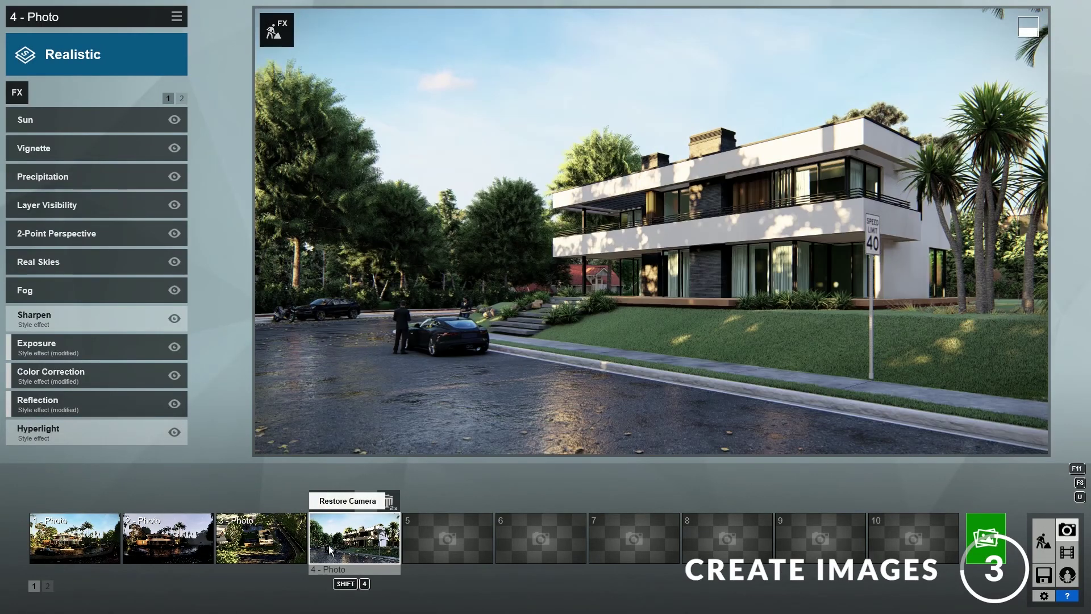
Step: Store a lower, closer street-level view of the house front in photo slot 5
click(426, 558)
key(w)
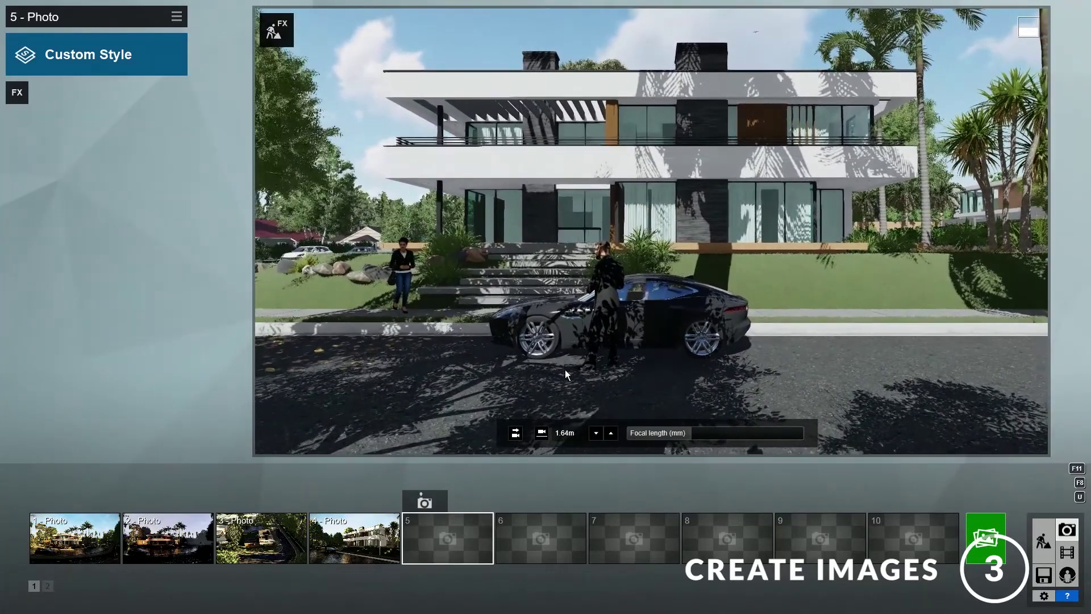
click(425, 502)
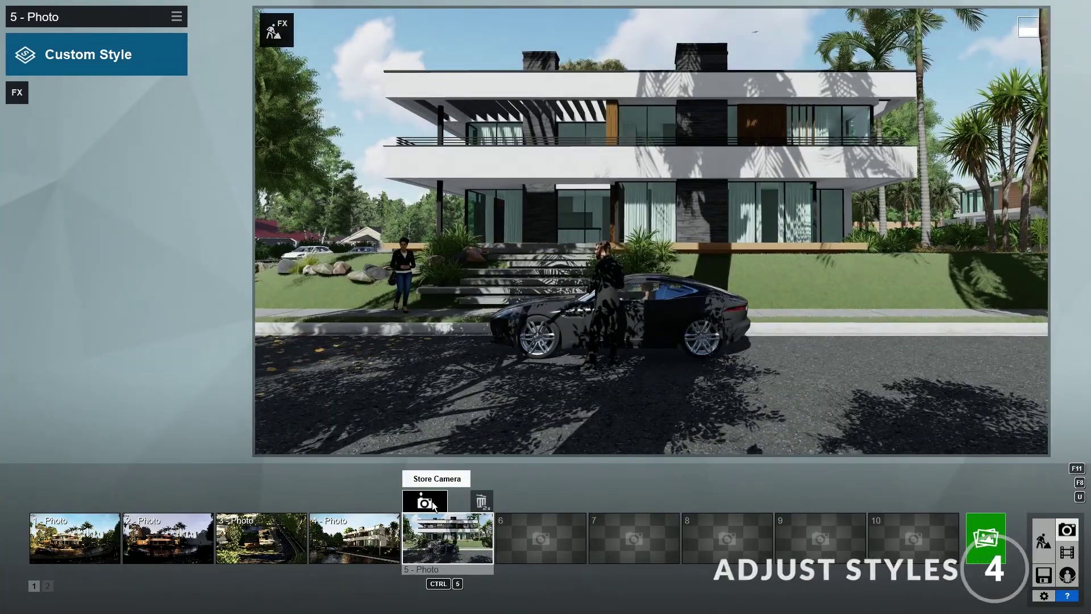
Step: Give photo 1 a purple Real Skies sunset, raise sky brightness, heading about 4.7°
click(68, 534)
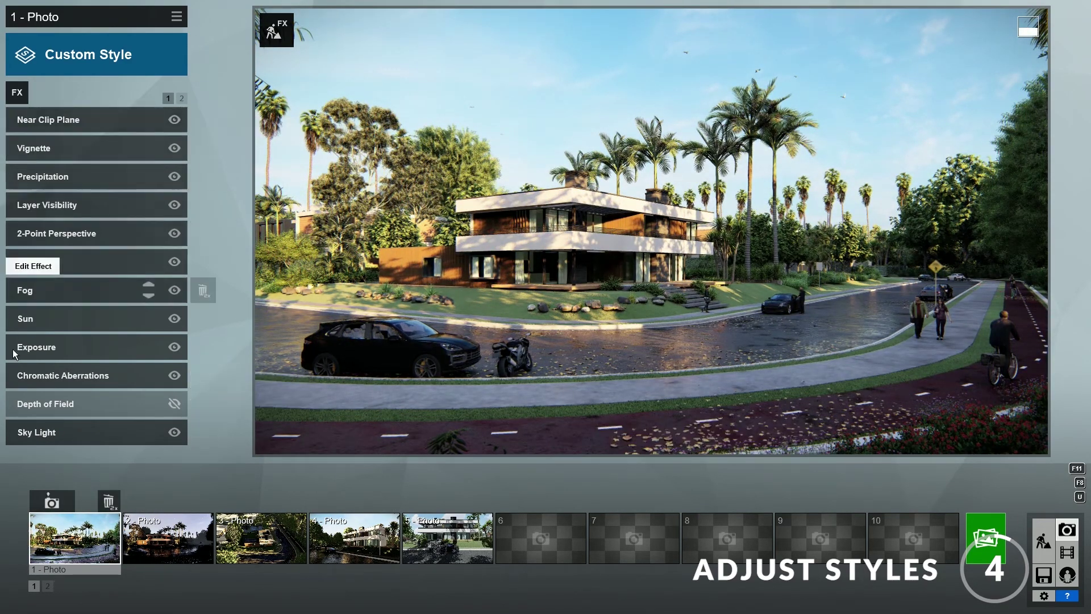
mouse_move(217, 199)
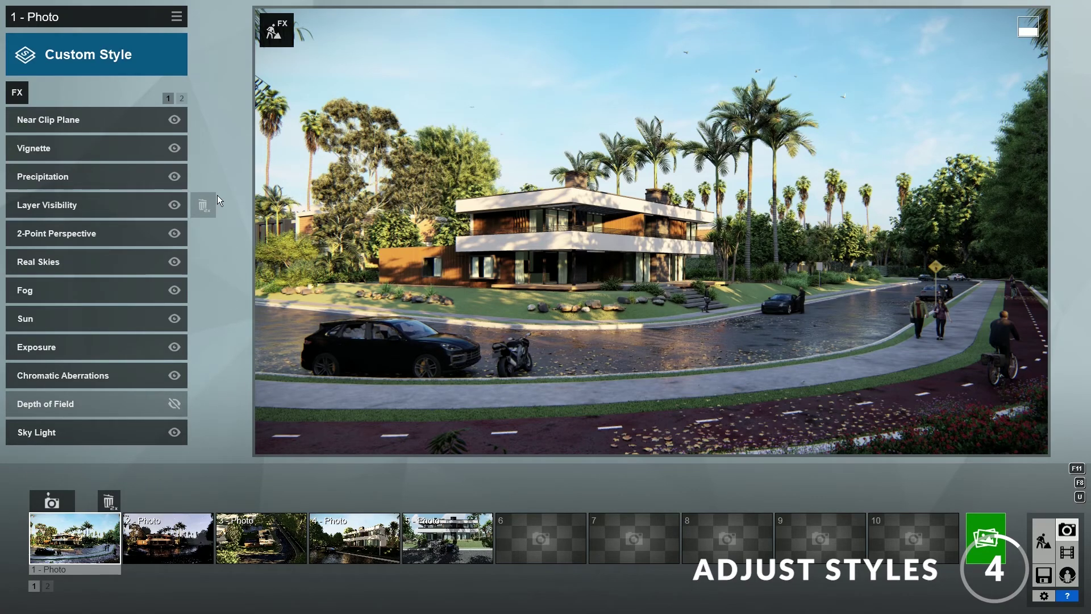
mouse_move(168, 265)
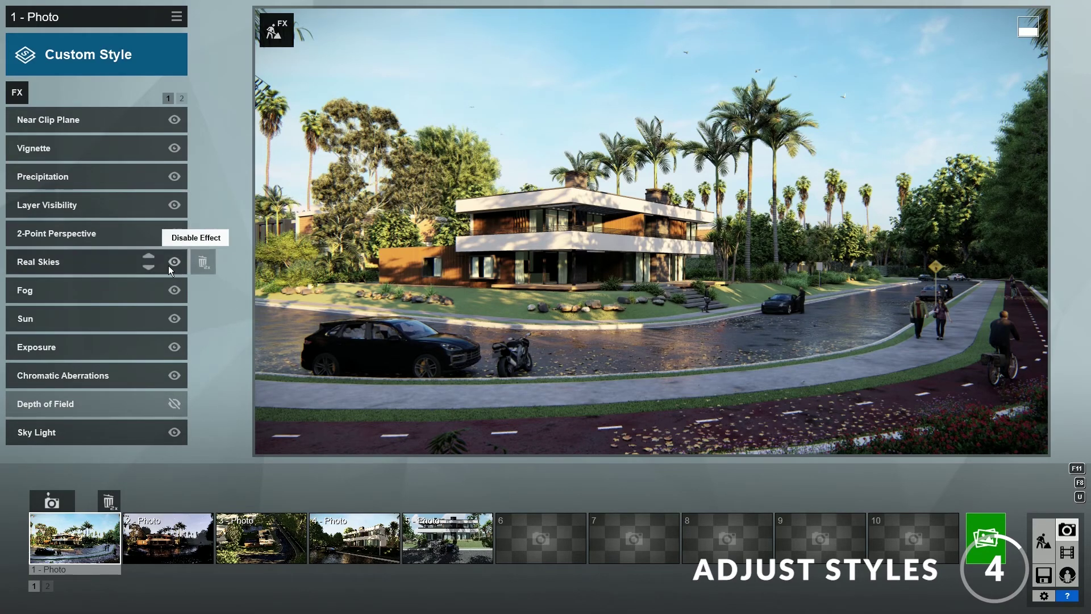
click(81, 266)
click(55, 159)
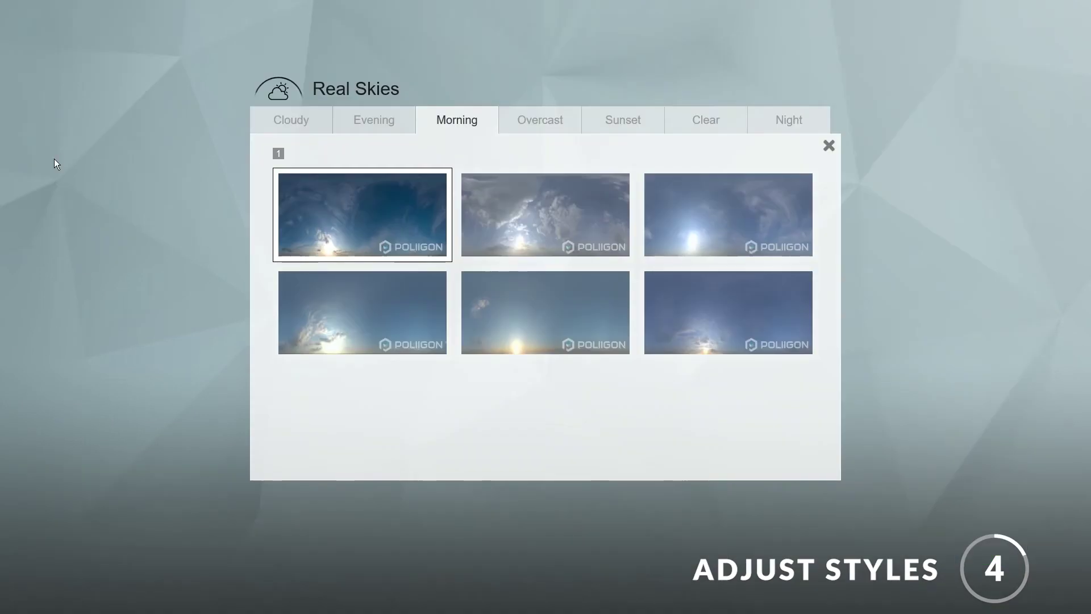
click(626, 124)
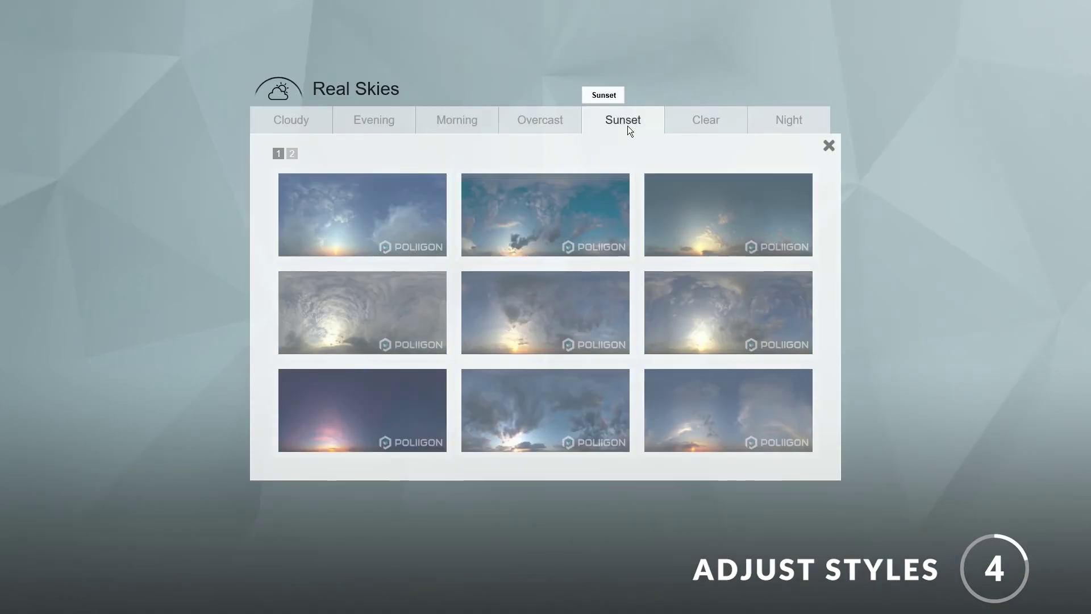
click(336, 406)
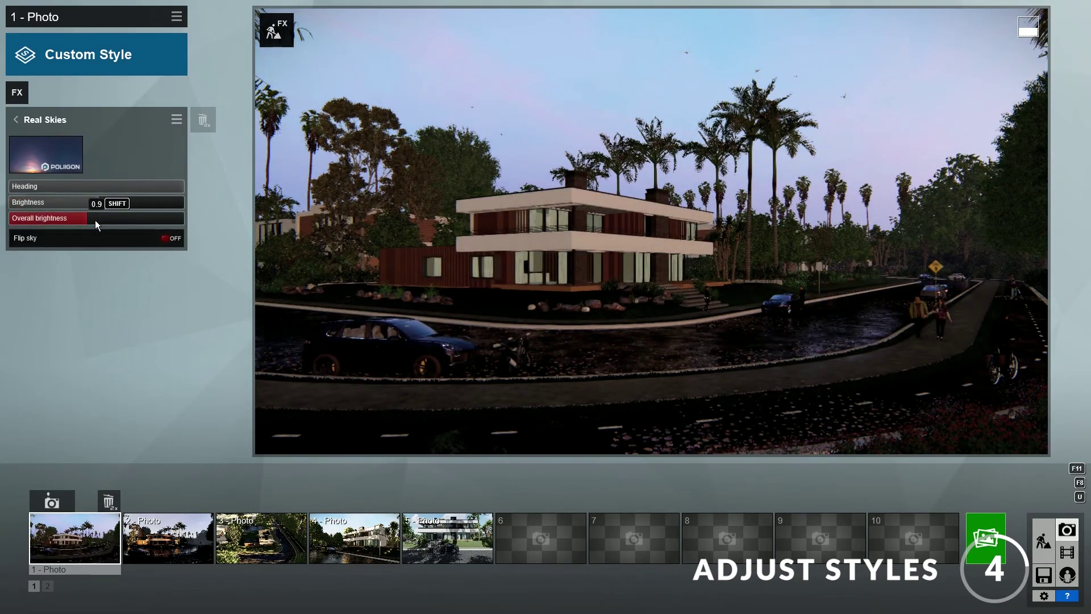
drag(95, 221, 100, 221)
drag(173, 188, 148, 187)
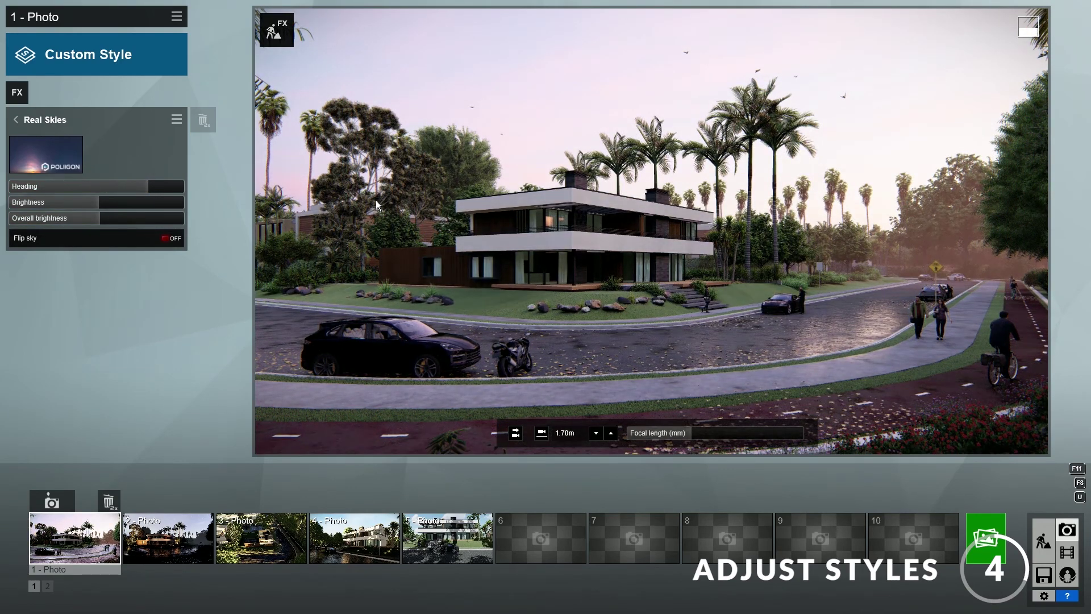
Step: Review photos 2, 3 and 4, enable high-quality preview, then select photo 5
click(168, 540)
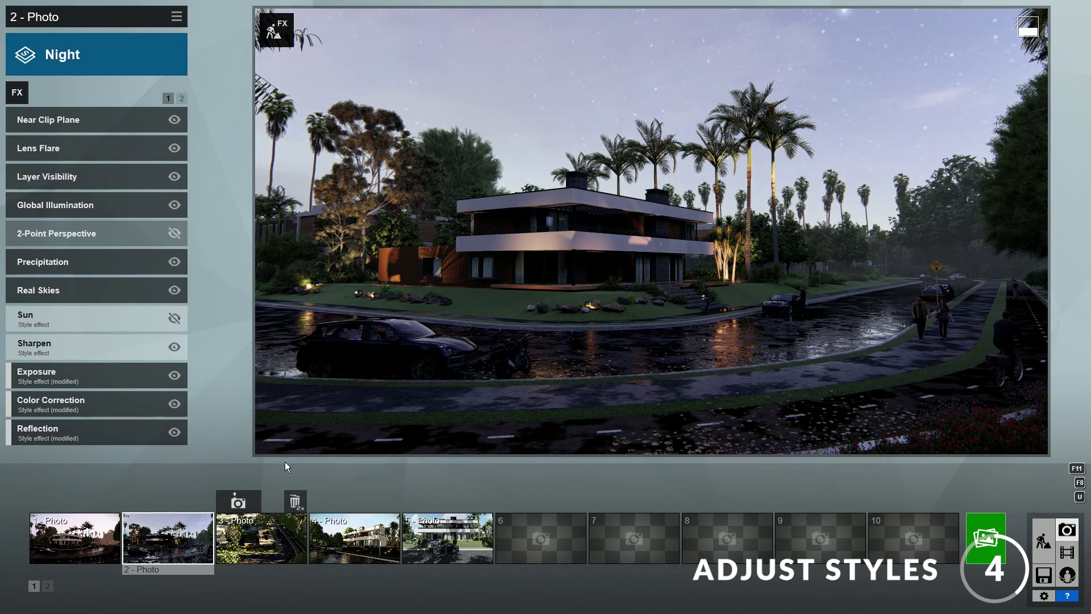
click(267, 535)
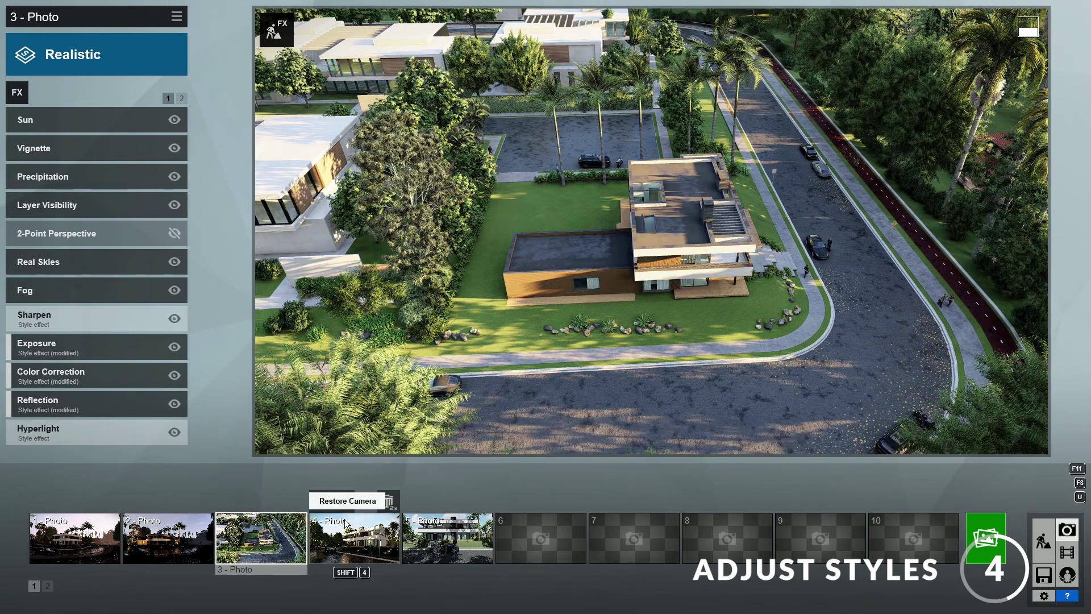
click(346, 521)
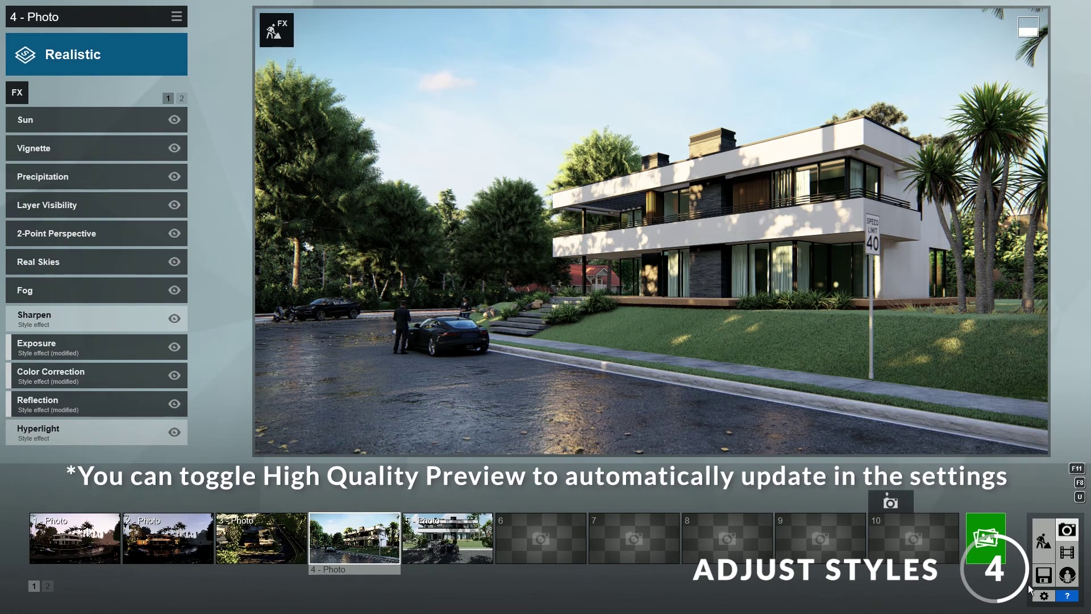
click(1043, 597)
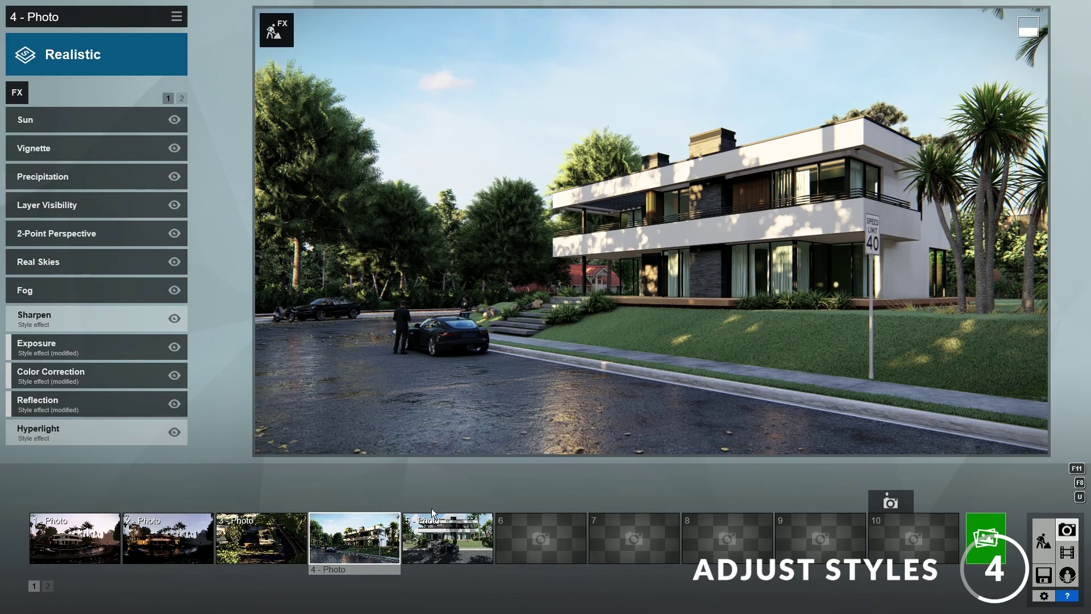
click(449, 545)
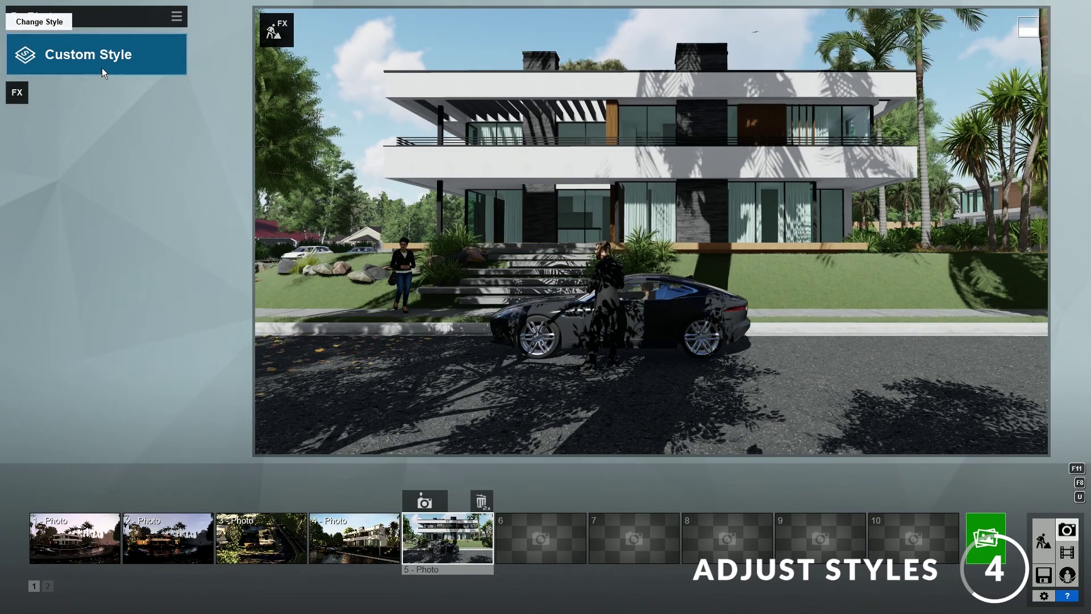
Step: Apply the Realistic style to photo 5, then paste photo 4's copied effects onto it
click(131, 64)
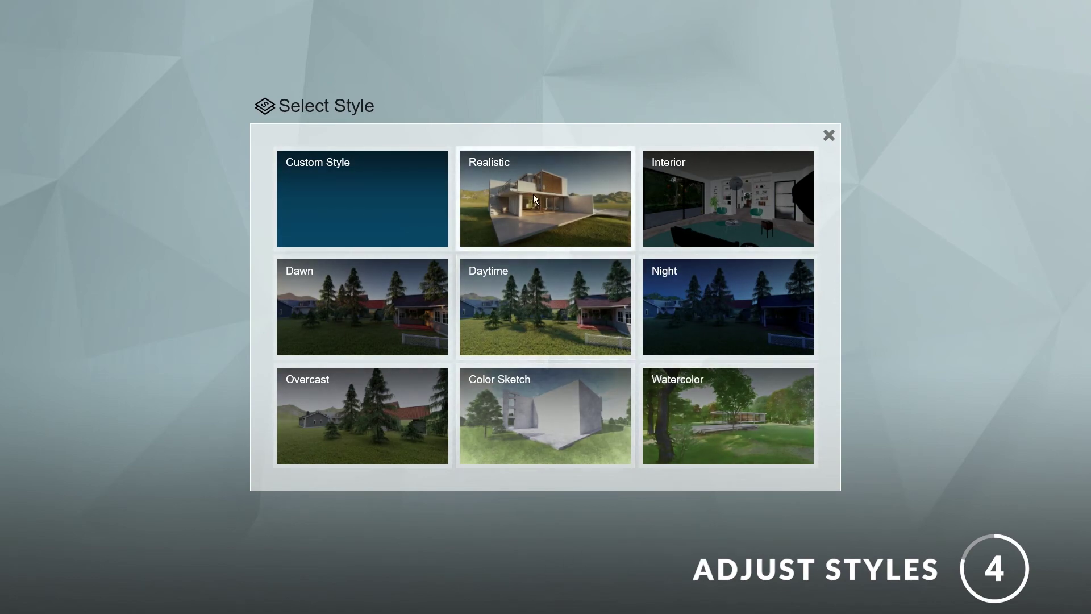
click(554, 194)
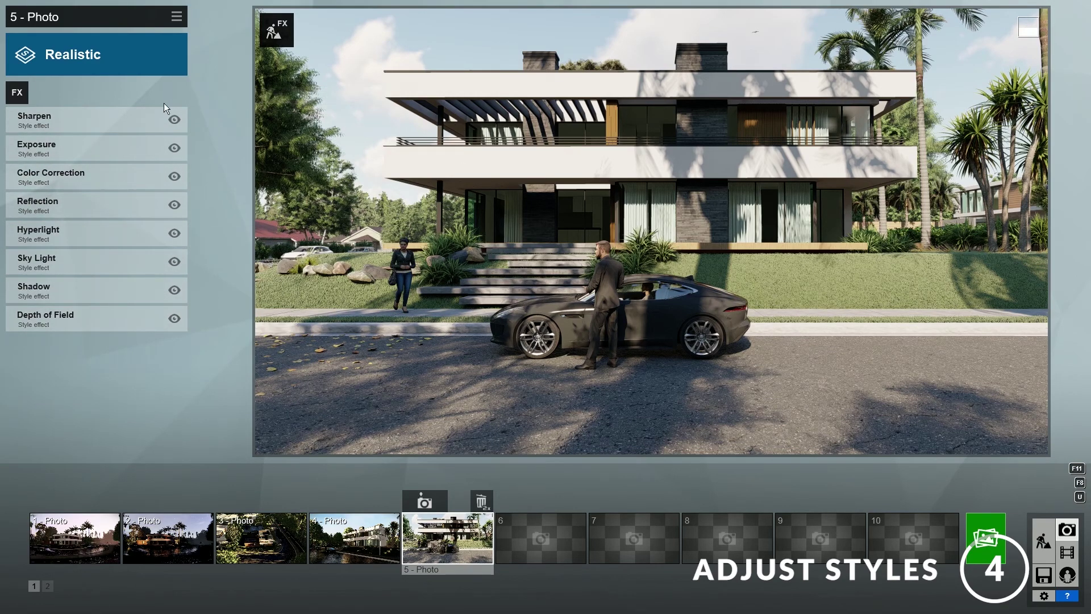
click(332, 541)
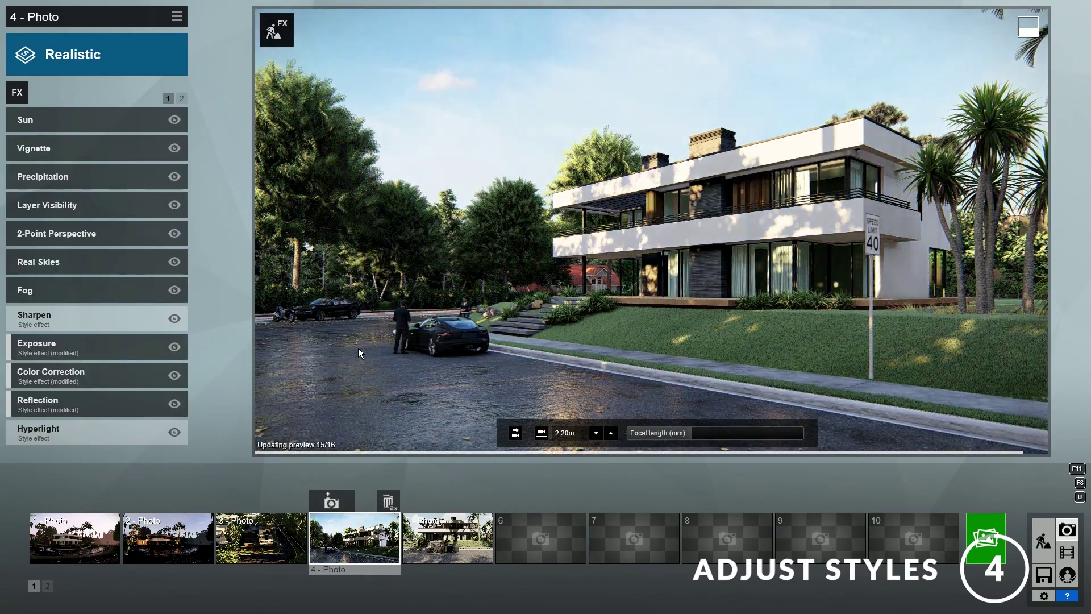
click(183, 18)
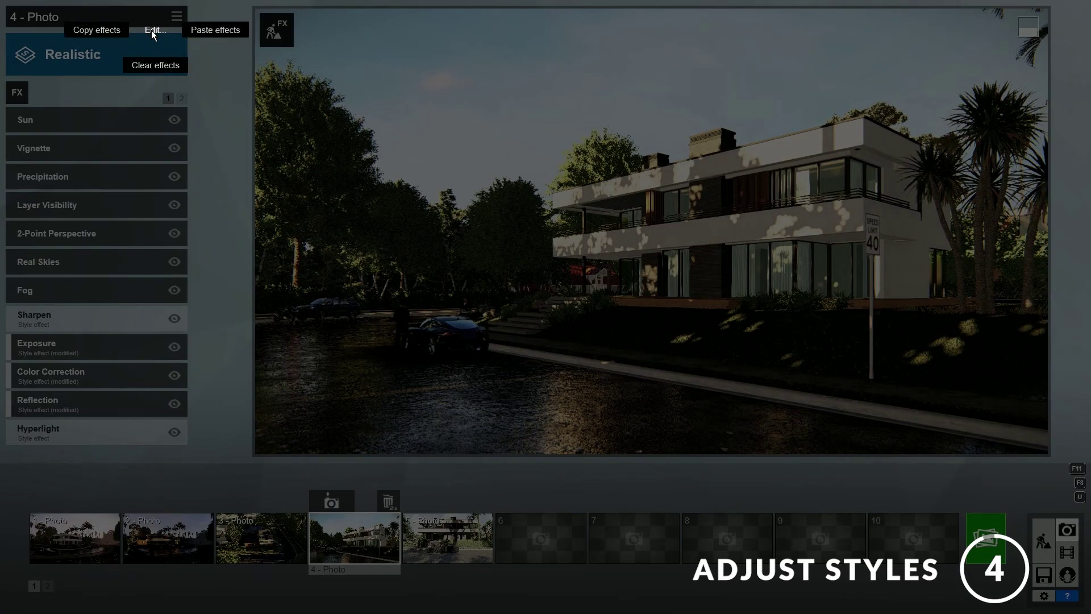
click(106, 29)
click(447, 538)
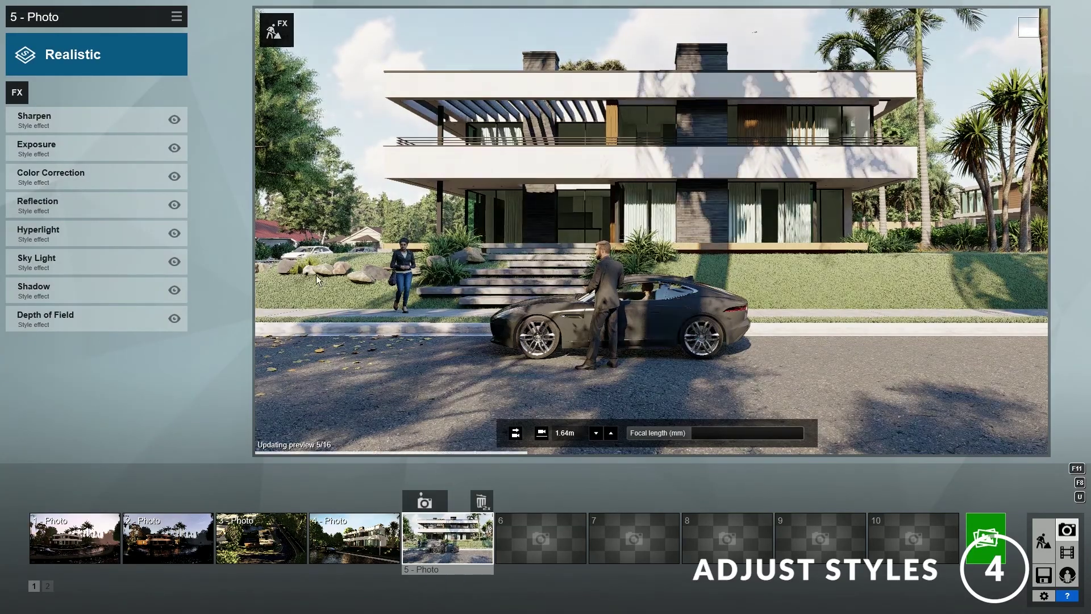
click(176, 18)
click(211, 29)
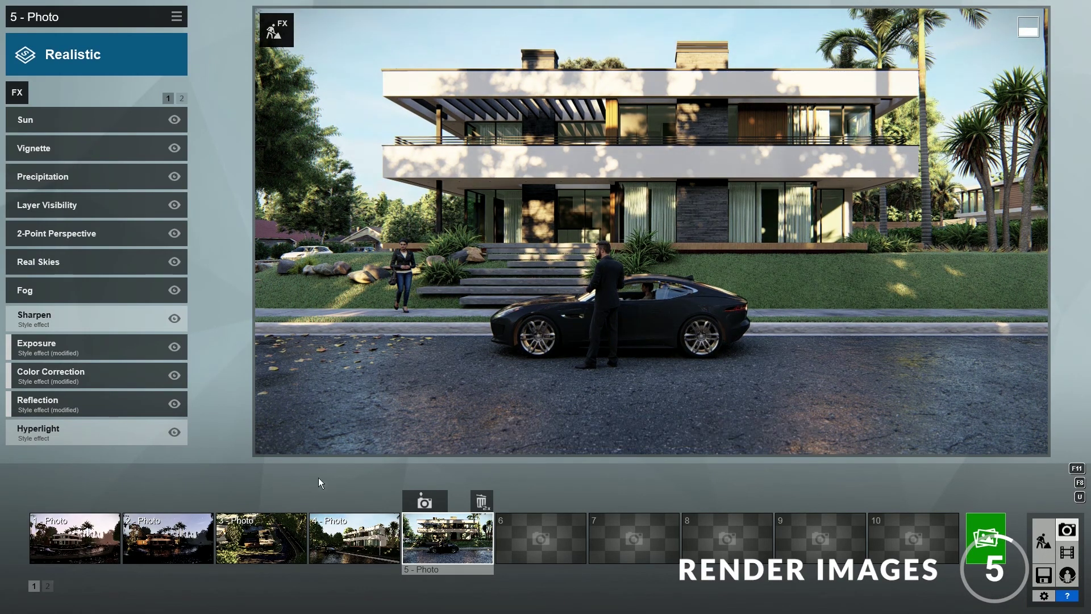
Step: Render all five photos as a Photo Set at print size 3840x2160
click(74, 538)
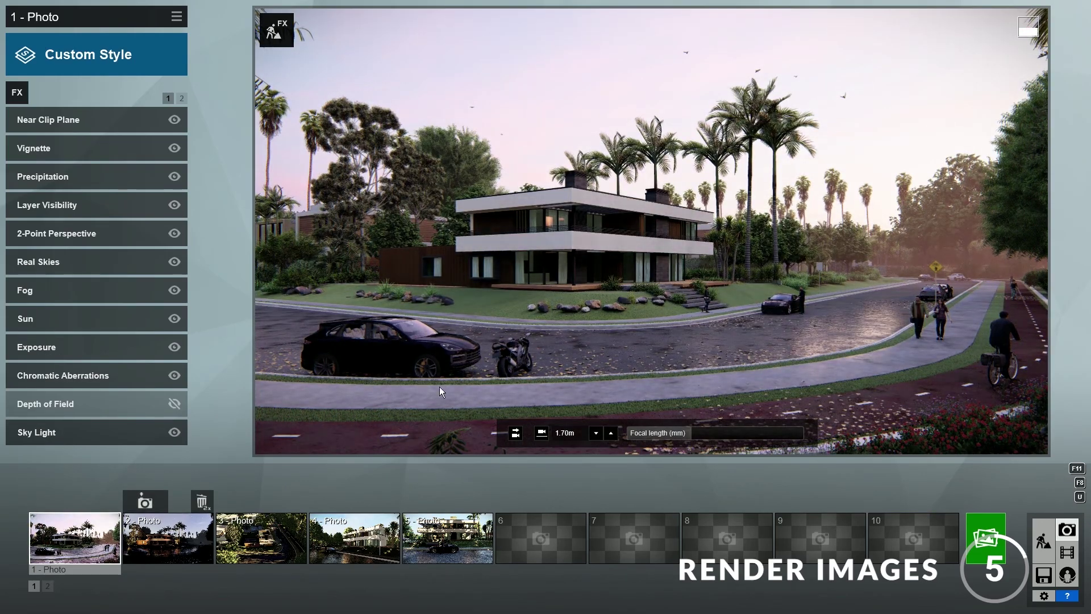
click(985, 544)
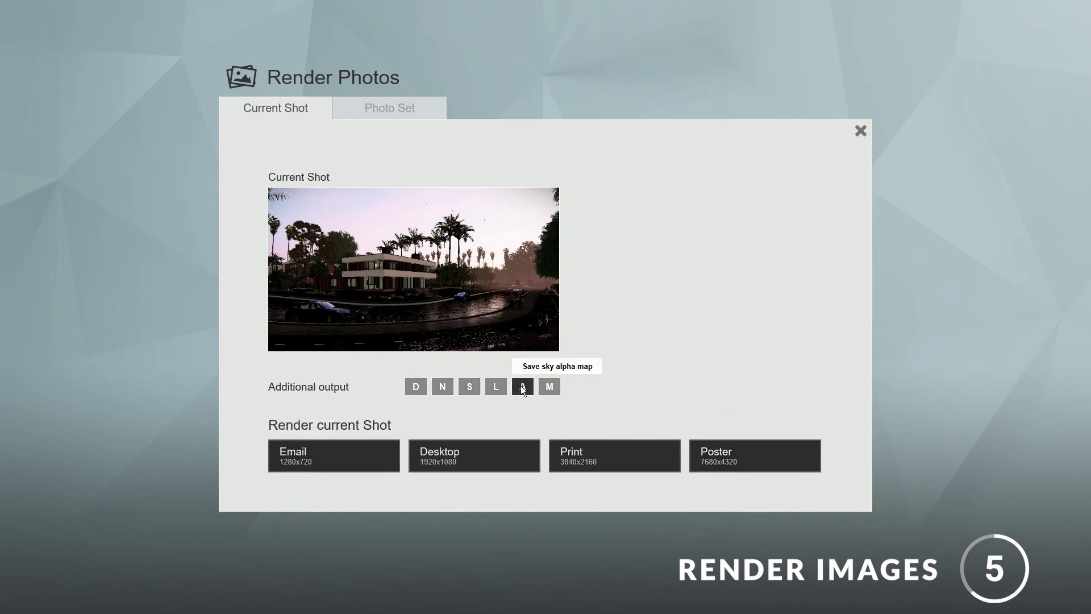
click(391, 108)
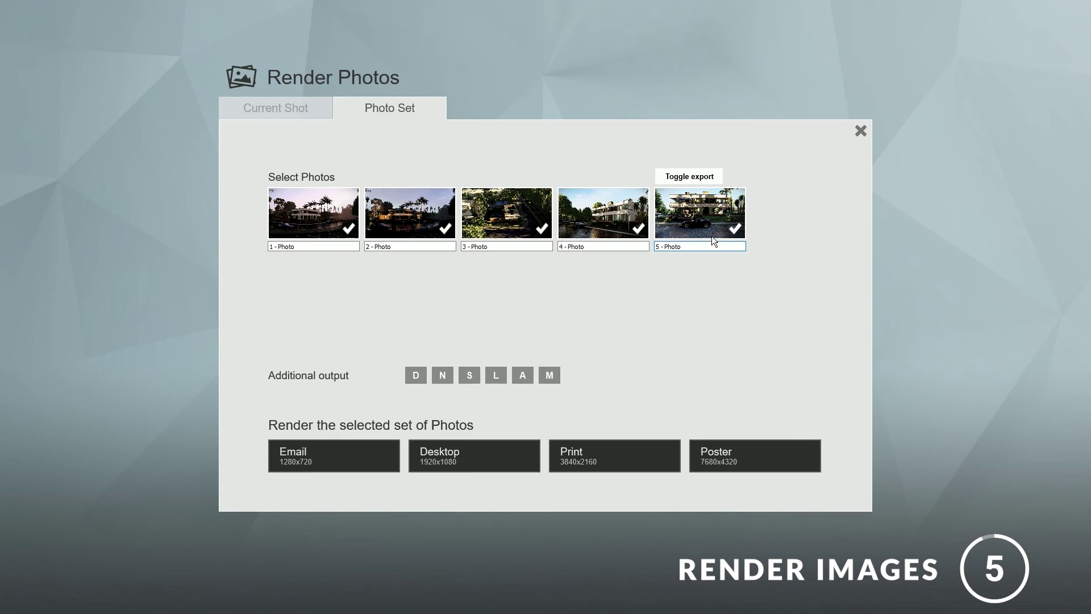
click(645, 460)
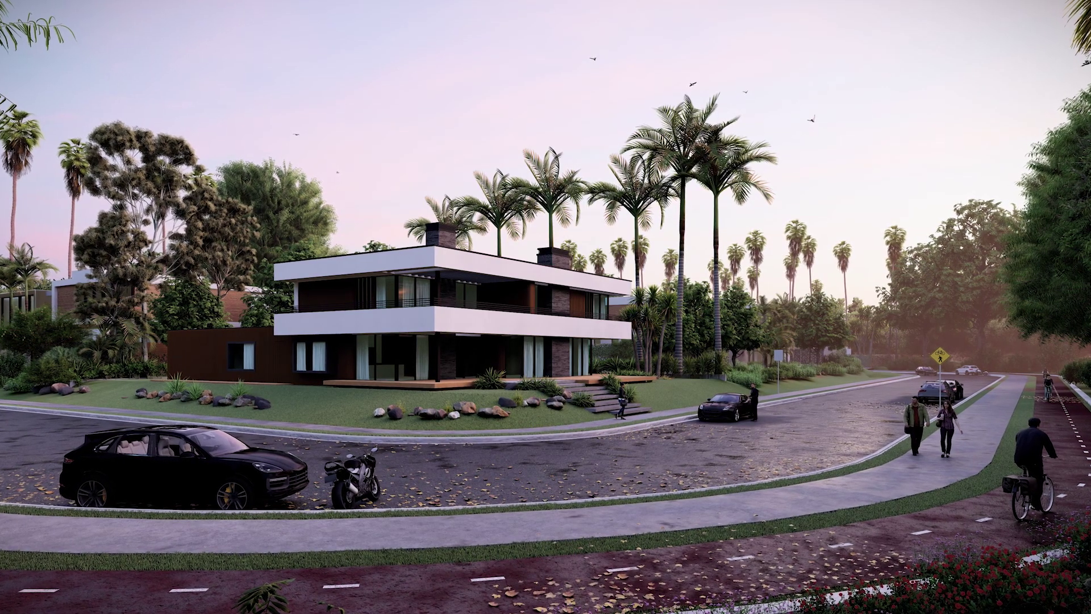